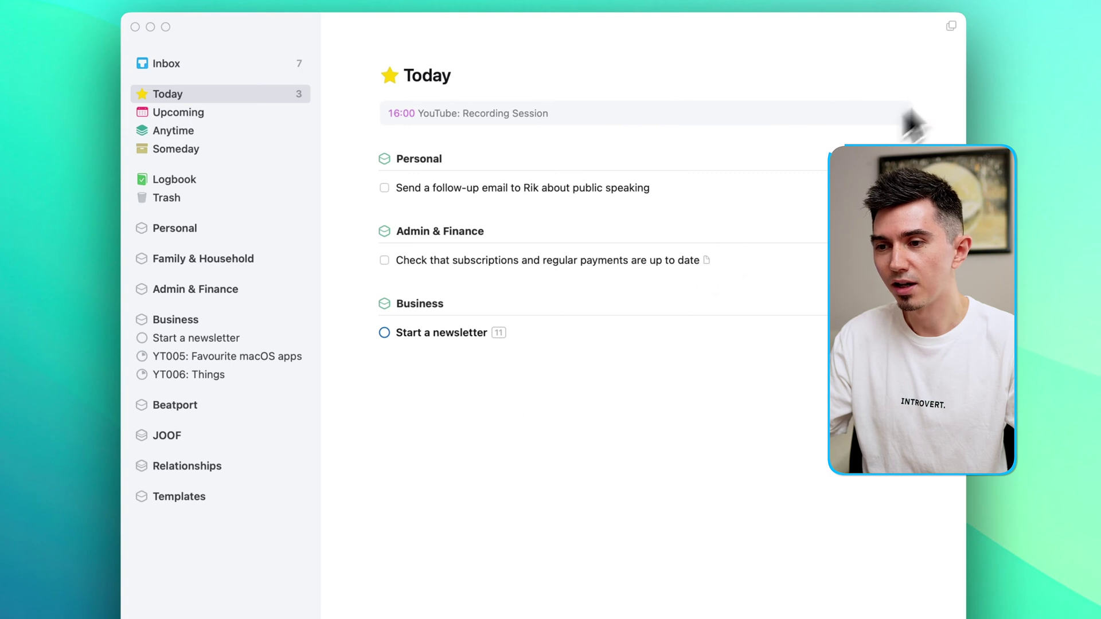
Step: In preferences, hide calendar events from Today, then show them again
left_click(951, 27)
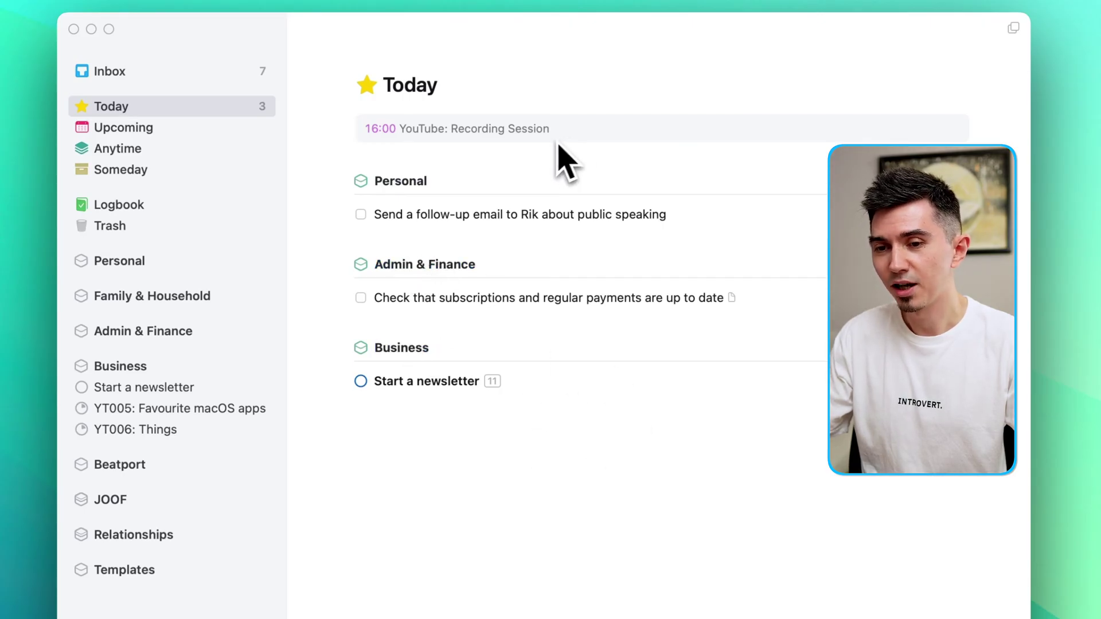
key("super+comma")
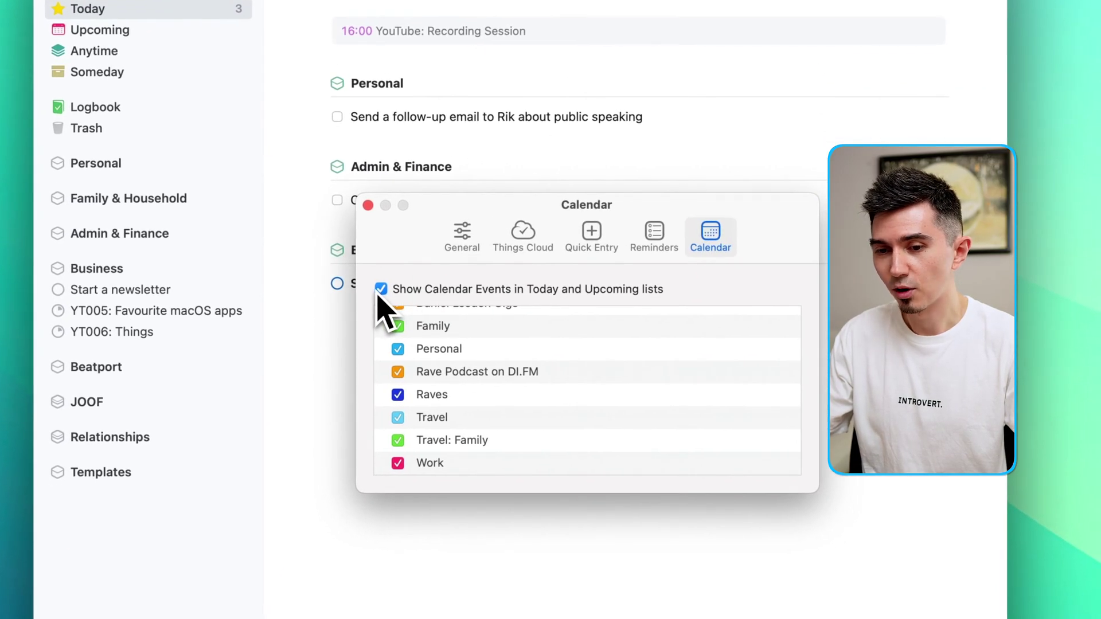
left_click(380, 292)
left_click(380, 291)
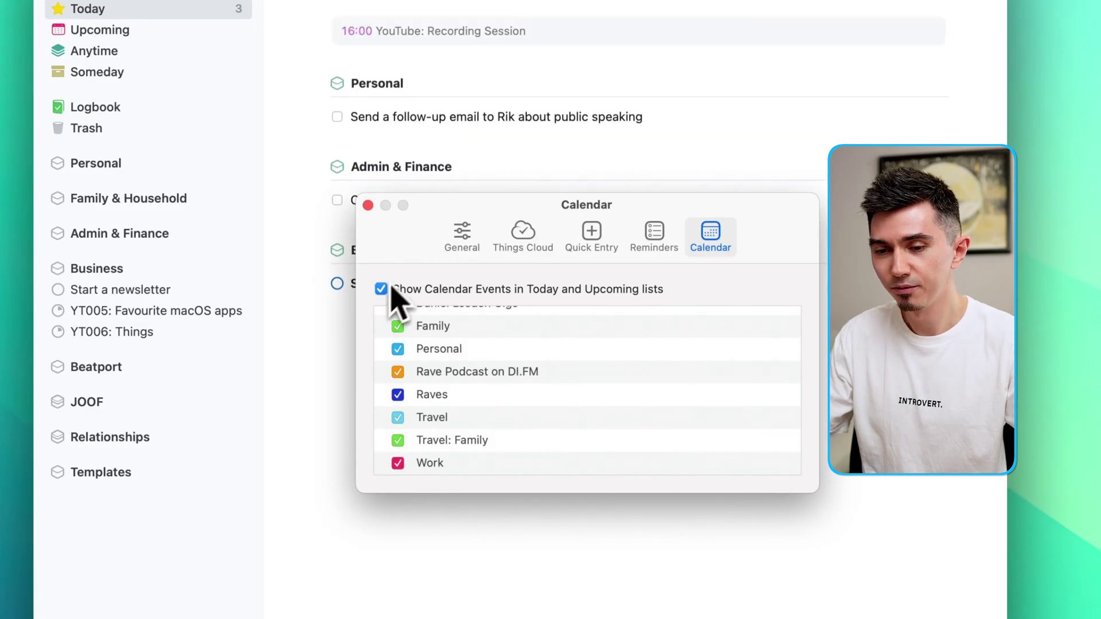
left_click_drag(424, 212, 496, 232)
Step: In General settings, turn off Today grouping by project or area, then restore it
left_click(537, 265)
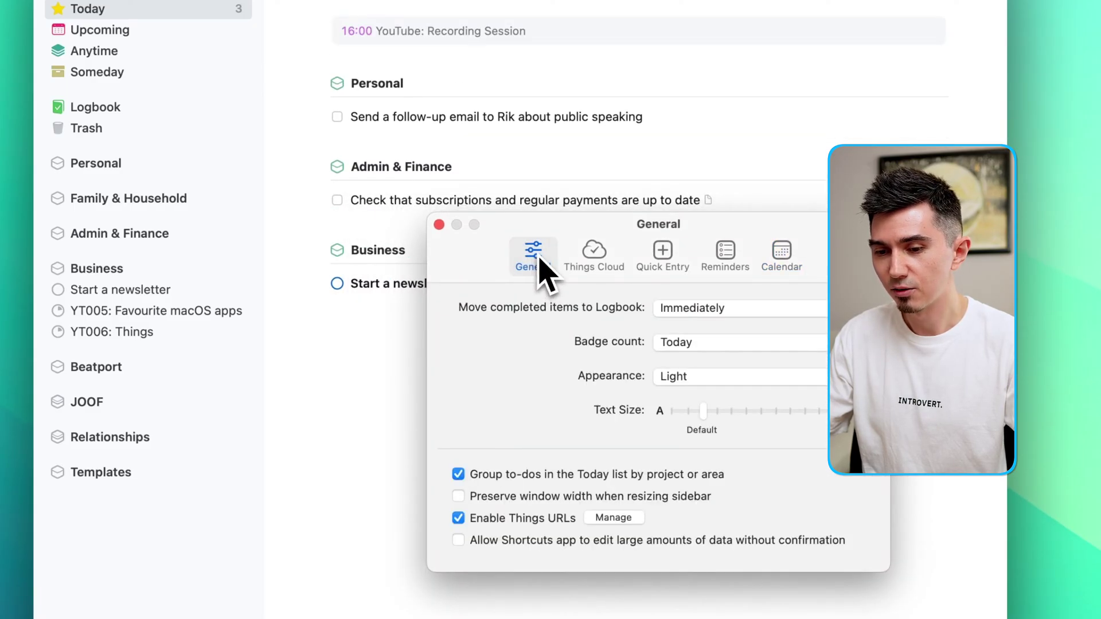
left_click(459, 477)
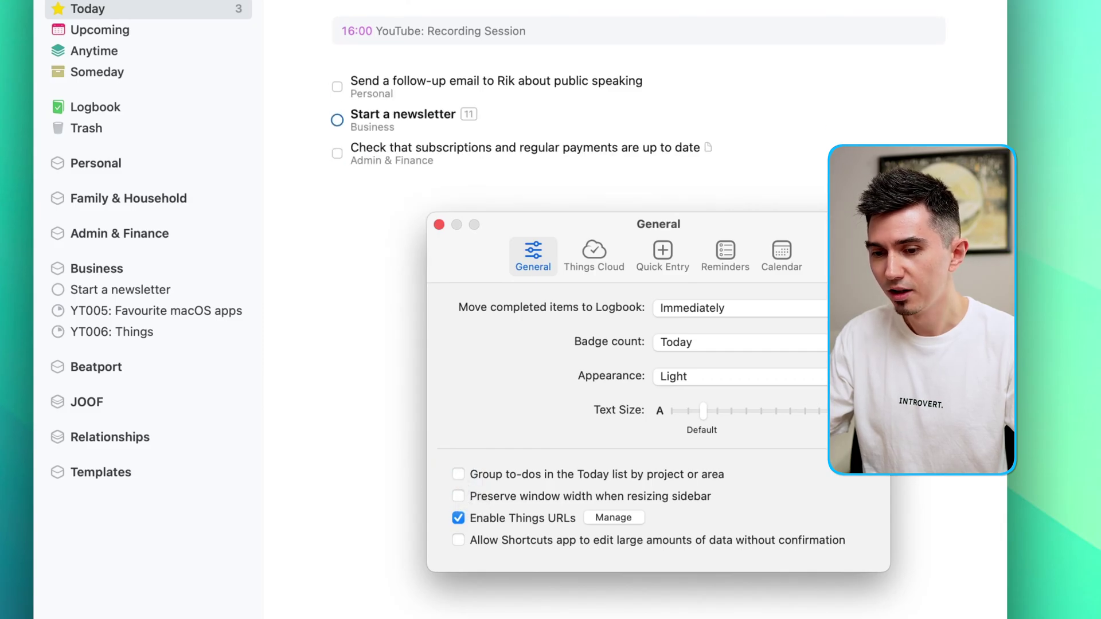
left_click(458, 474)
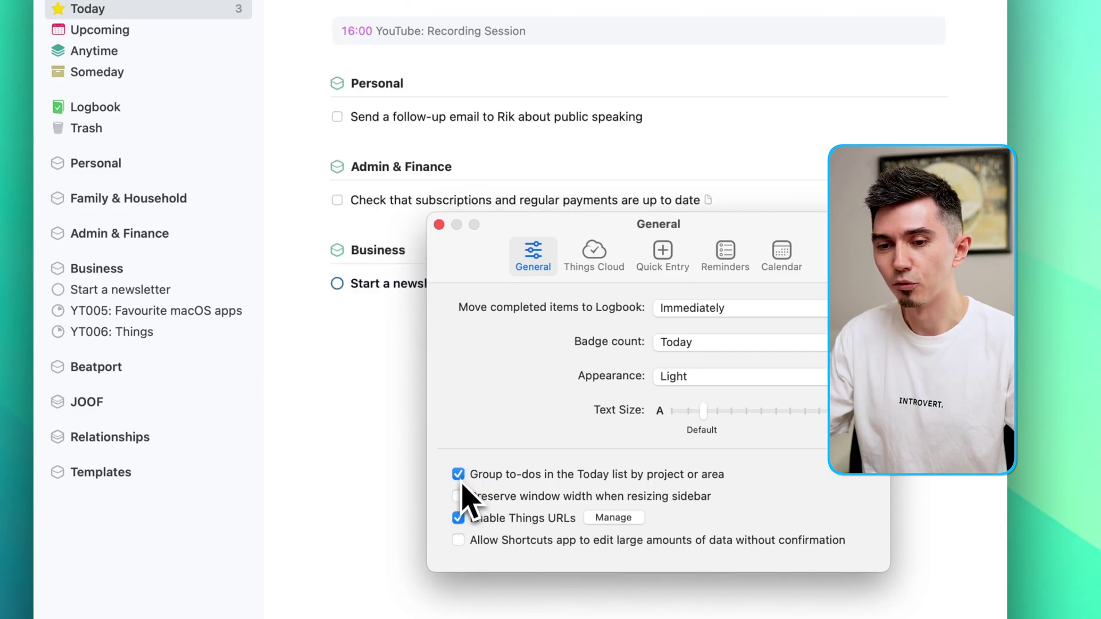
left_click(439, 224)
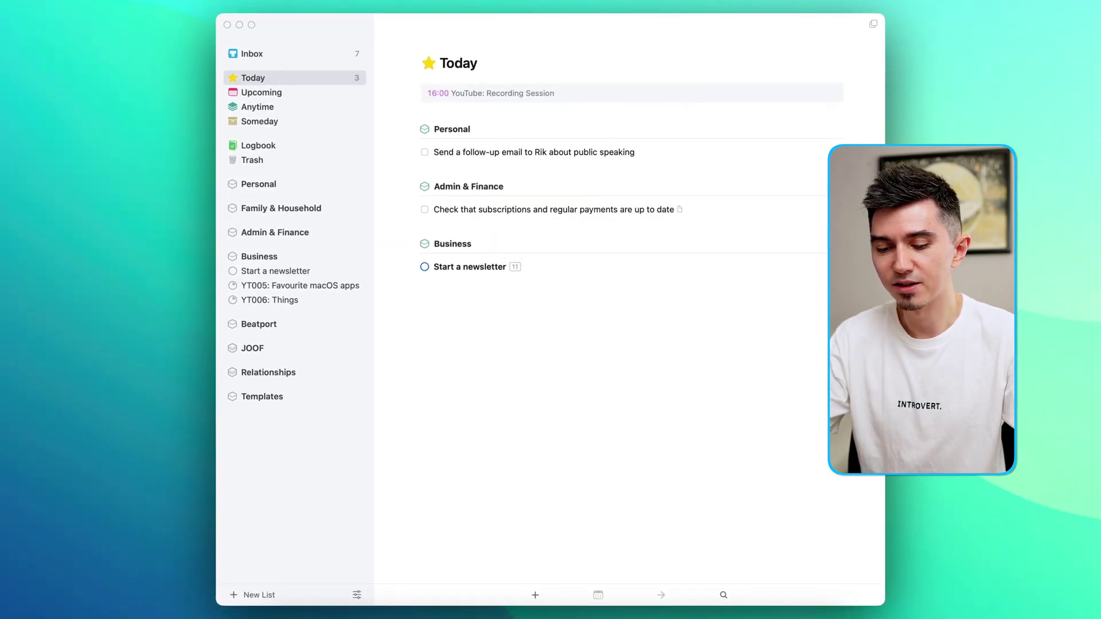
Step: Create the to-do 'File a Company Tax Return' in Today with a 31 Mar 2025 deadline
key("super+n")
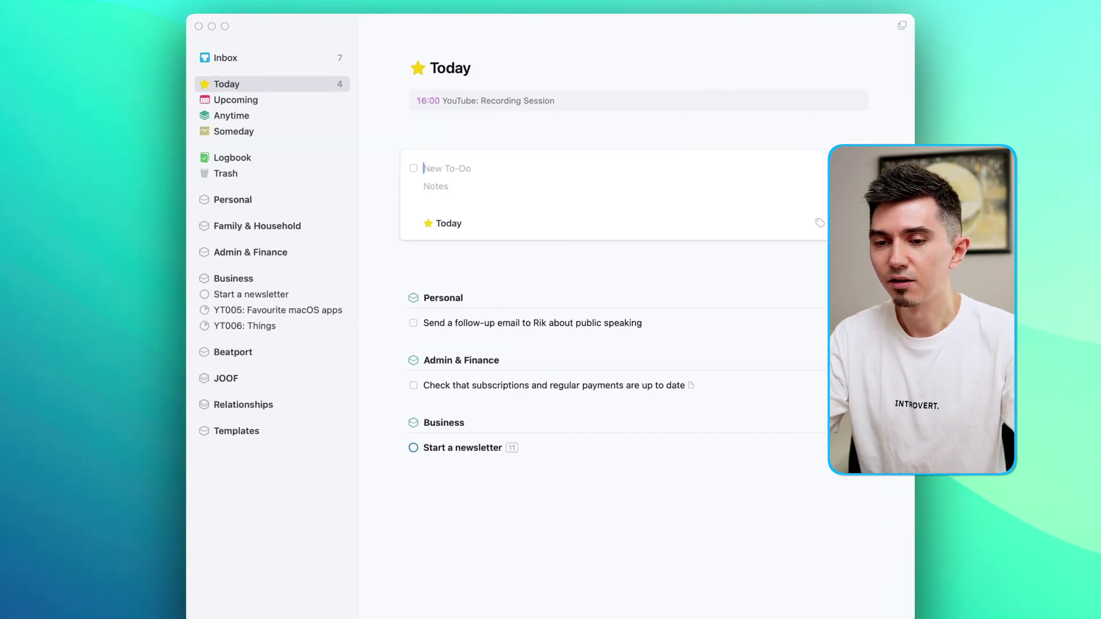
type("File a Company Tax Return")
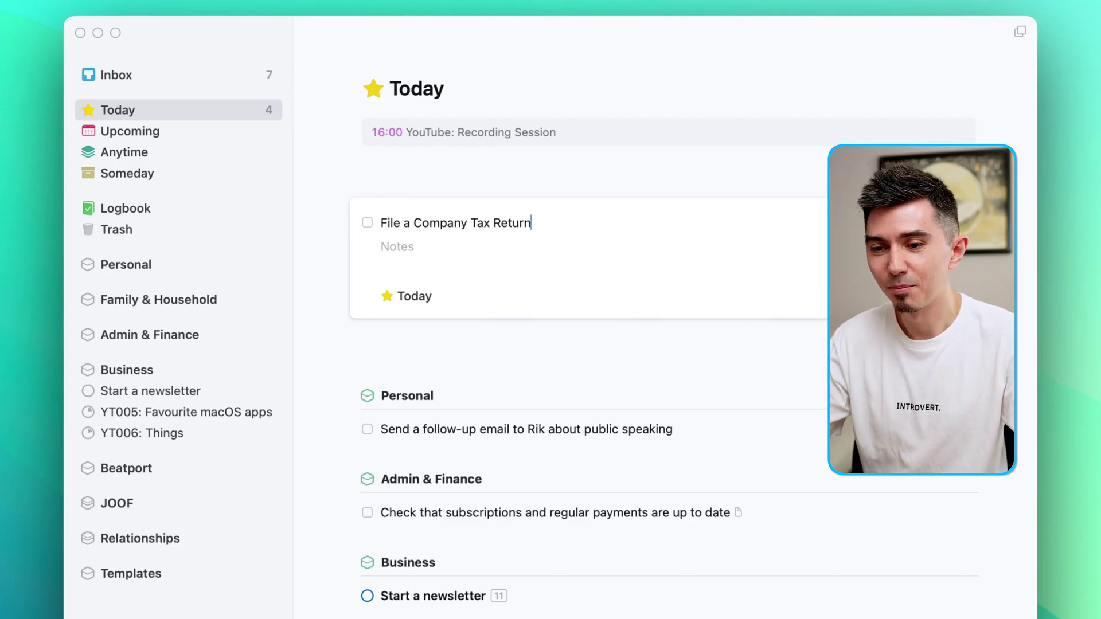
key("super+shift+d")
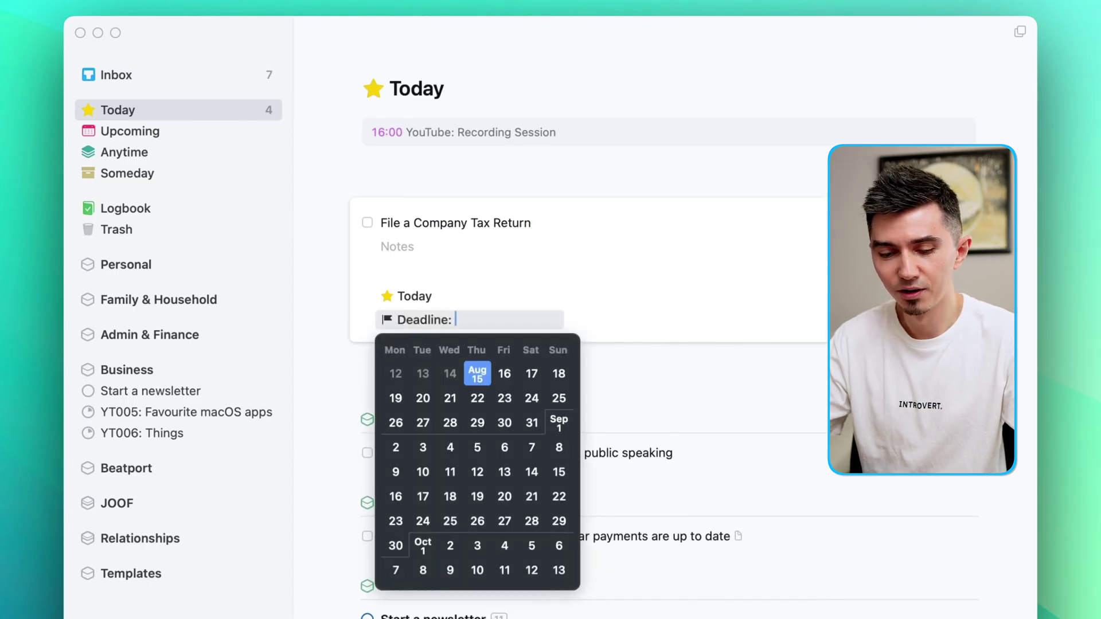
type("31")
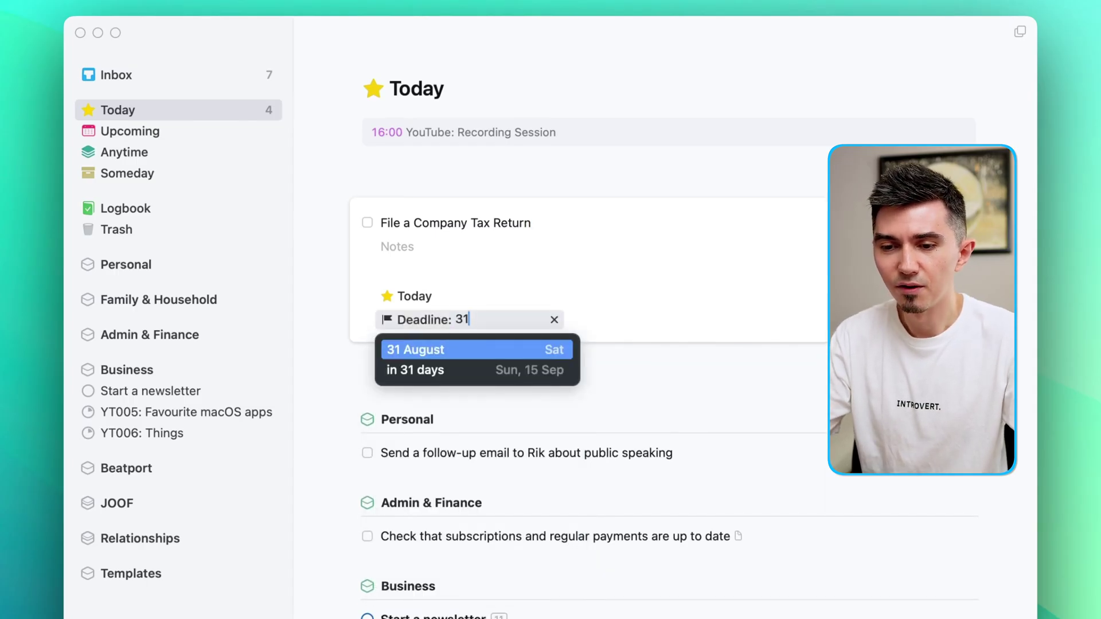
type(" mar")
key("Return")
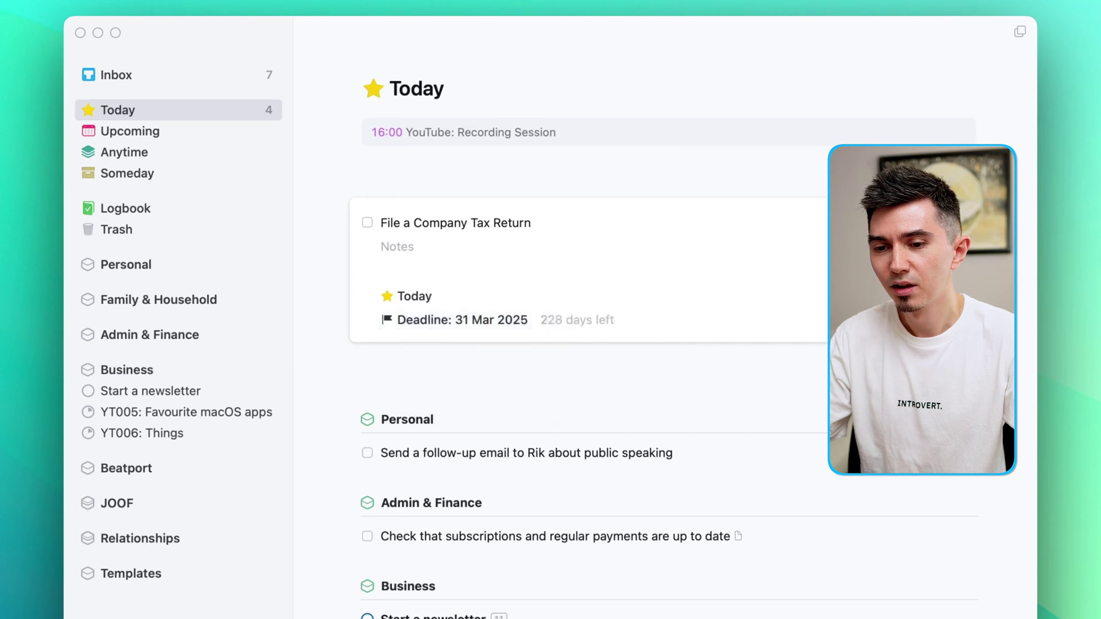
Step: Reschedule the tax return to-do from today to Fri, 23 Aug
mouse_move(499, 345)
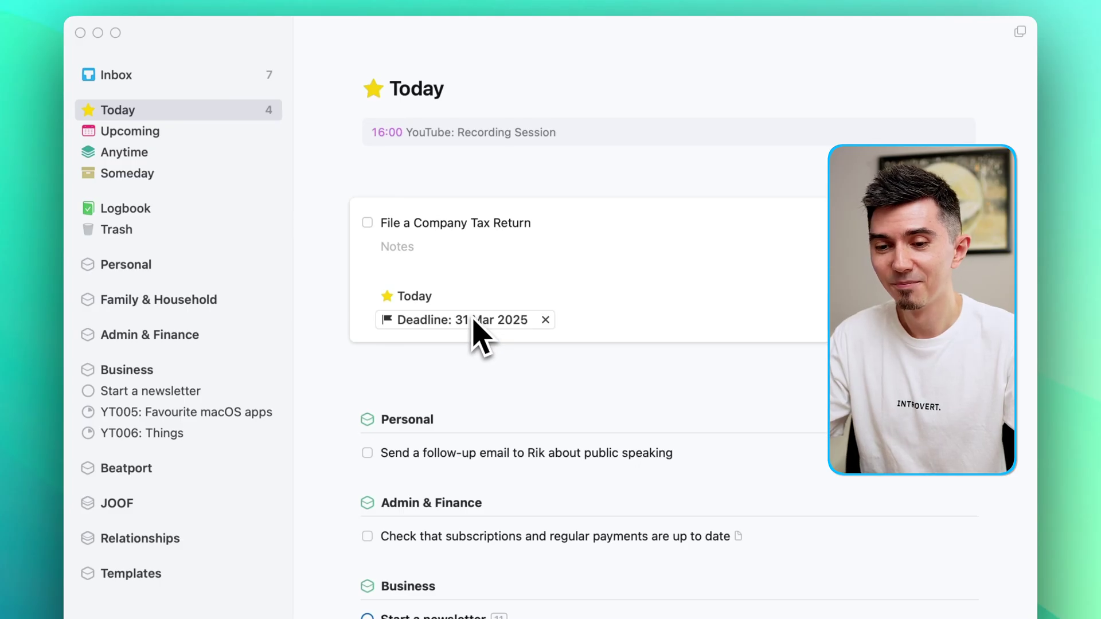
key("super+s")
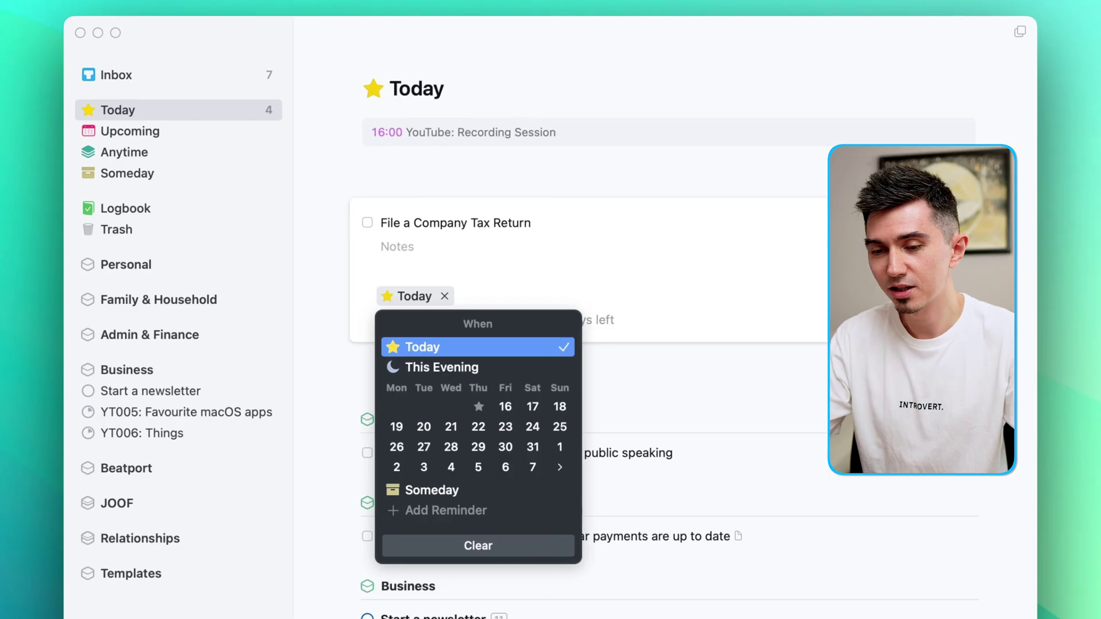
type("f")
key("Down")
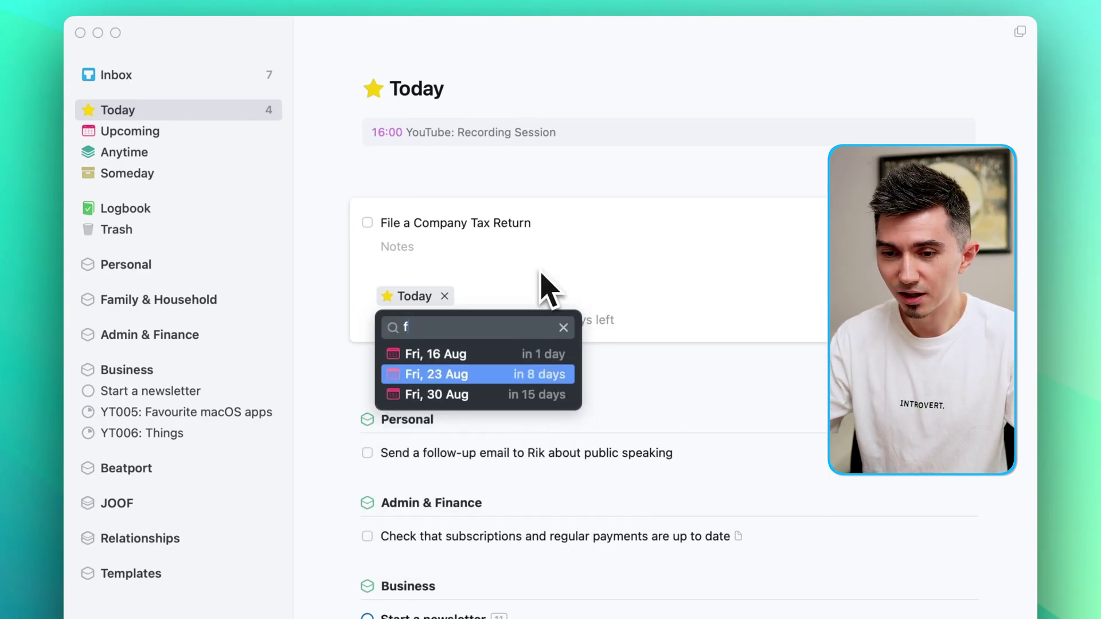
key("Return")
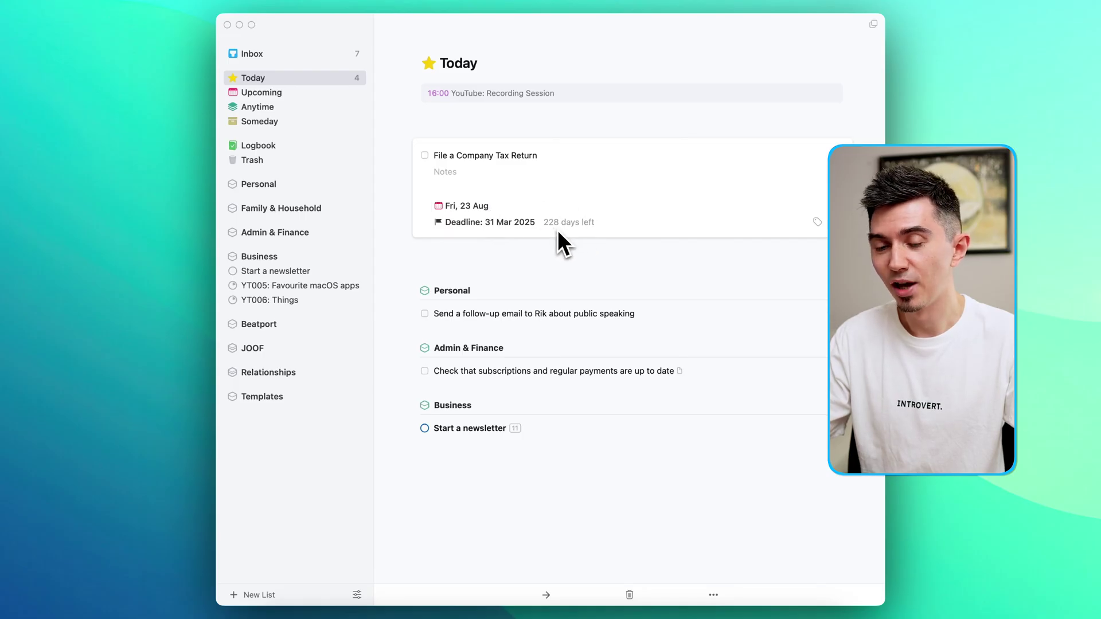
key("Return")
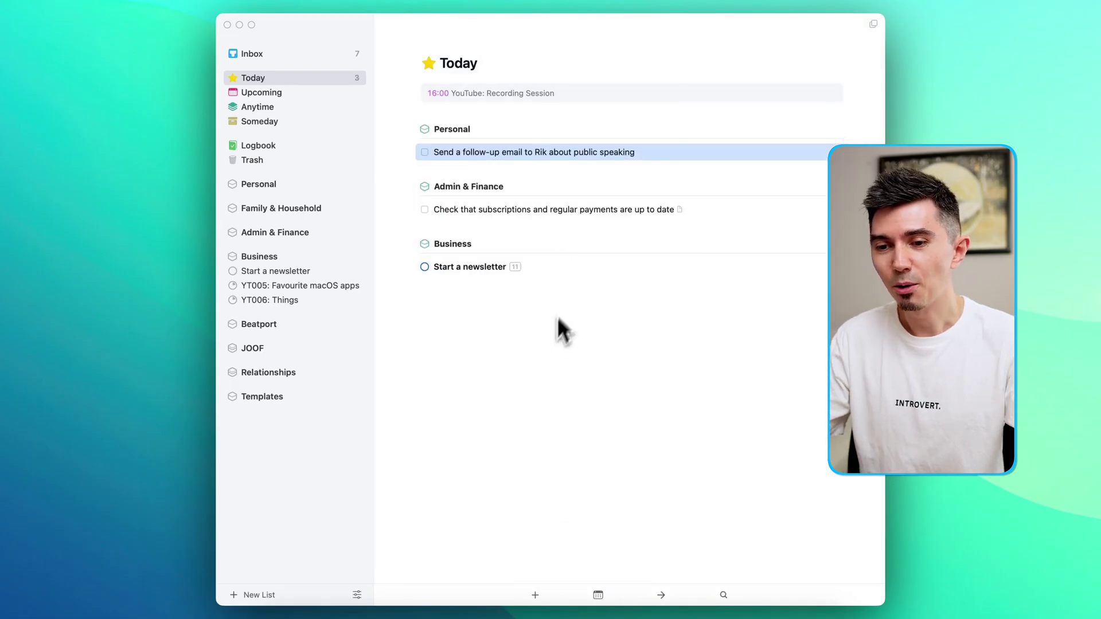
double_click(508, 154)
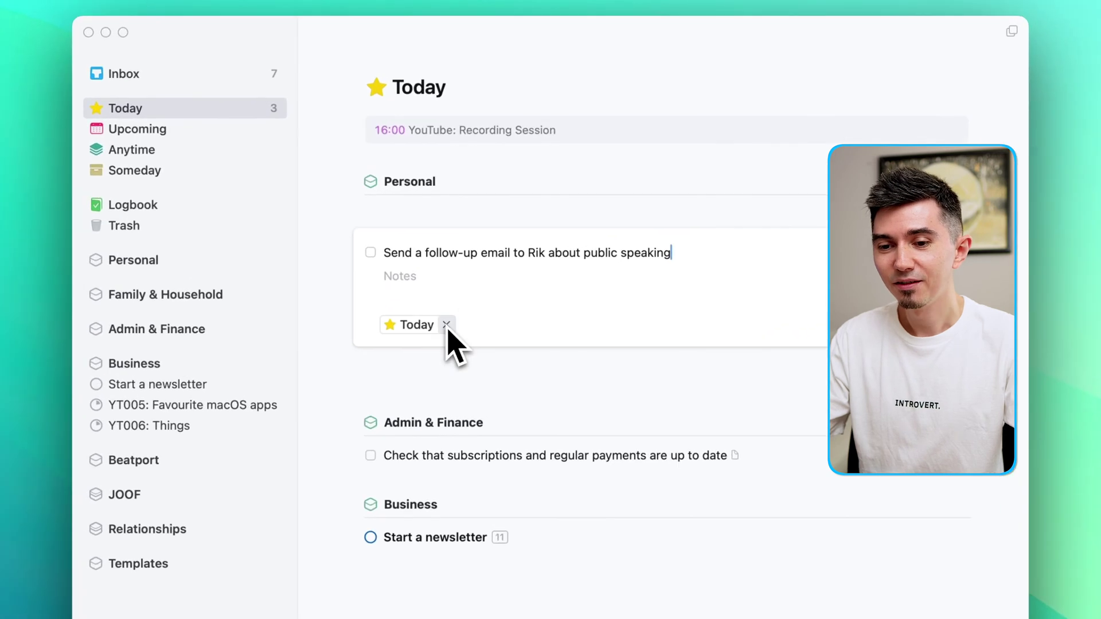
left_click(446, 325)
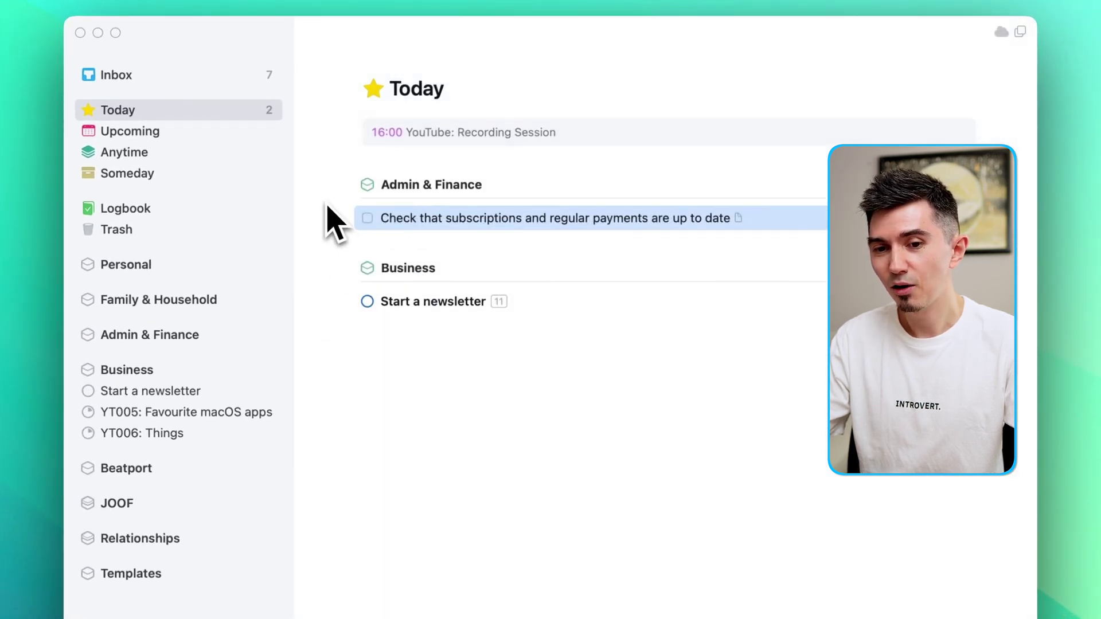
left_click(124, 155)
left_click(489, 181)
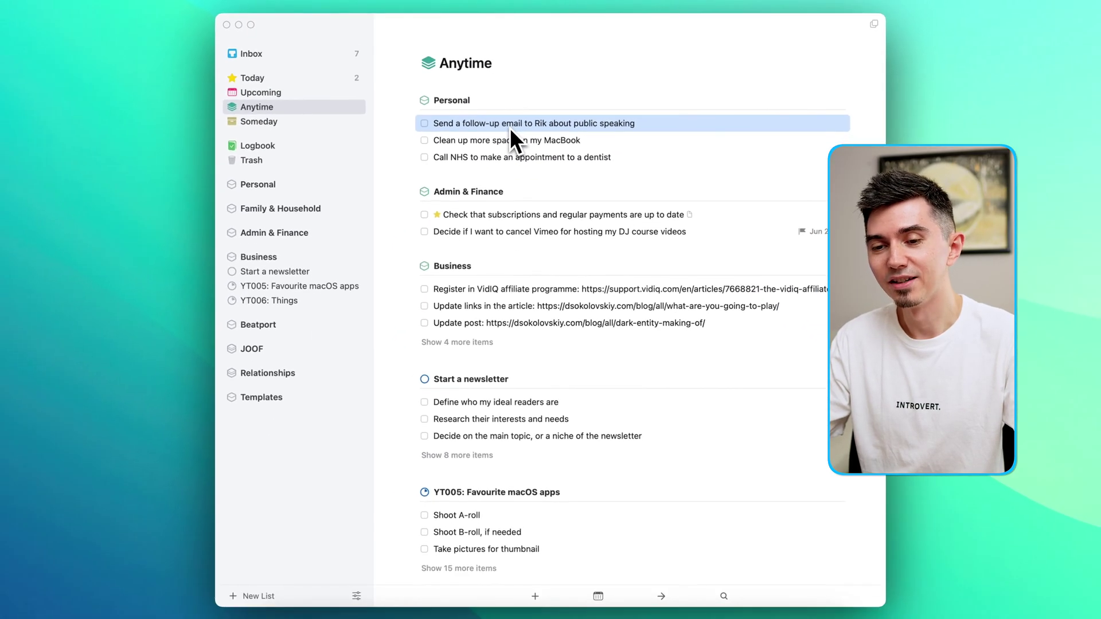
key("super+t")
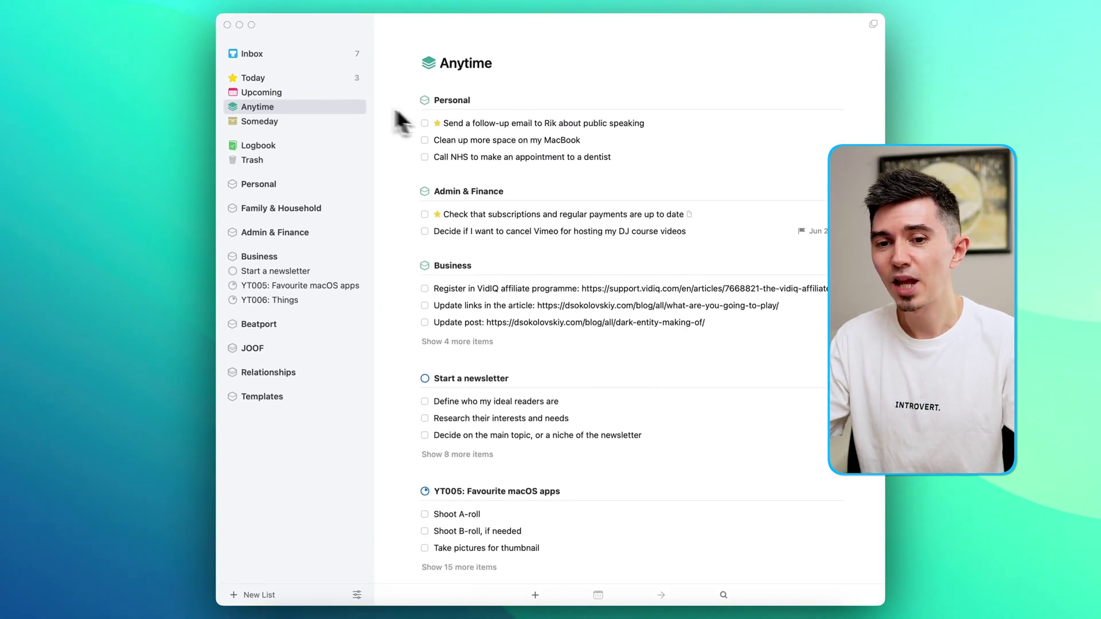
left_click(263, 81)
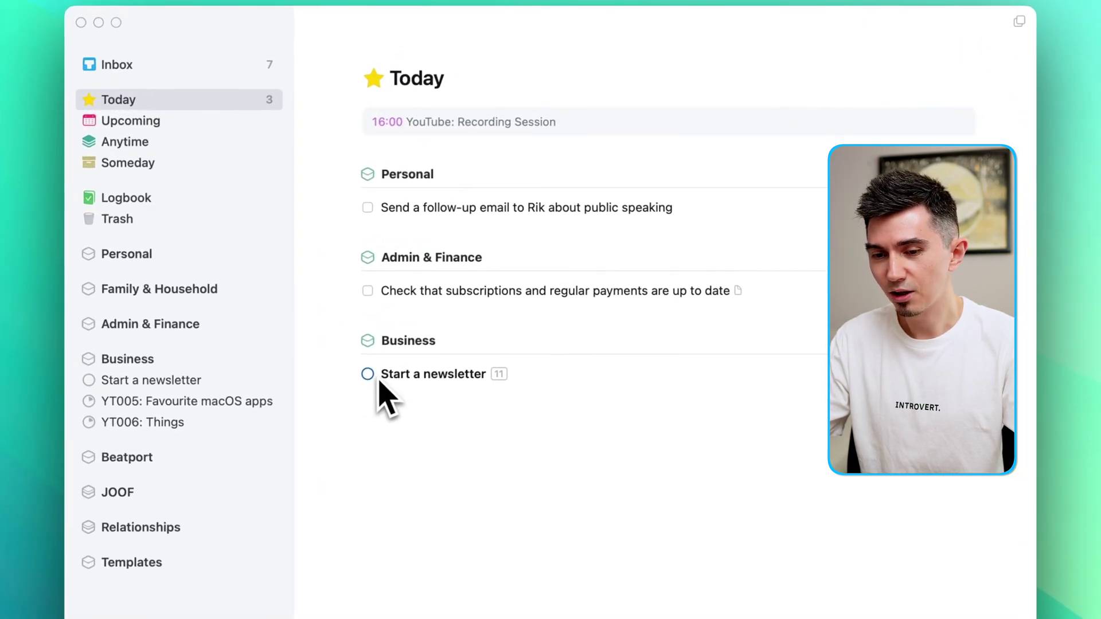
Step: Open the Start a newsletter project from the sidebar
left_click(423, 272)
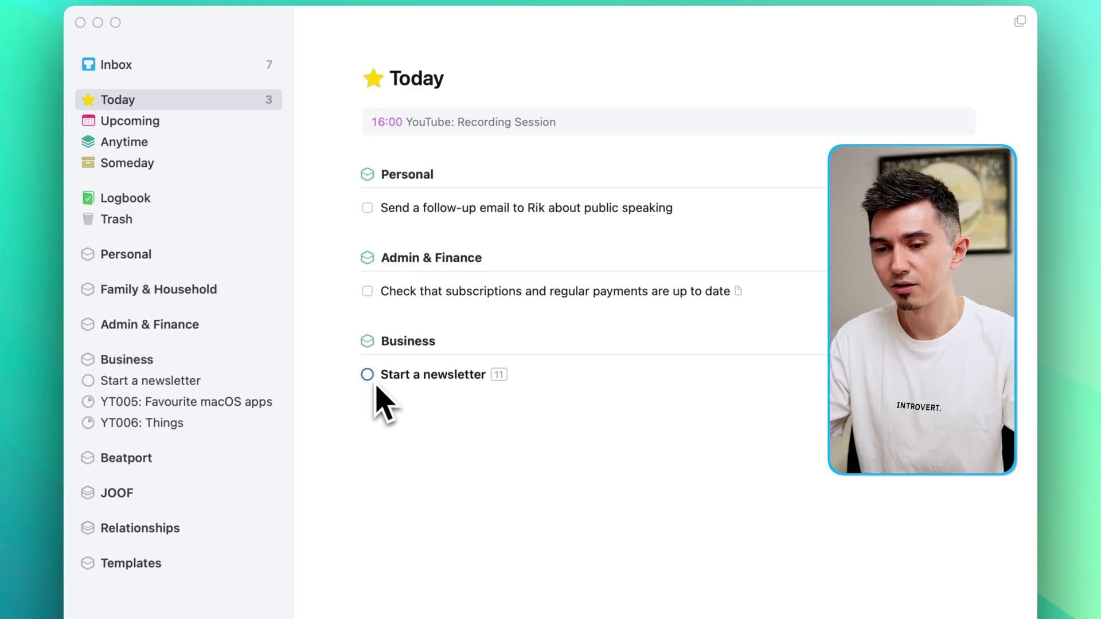
double_click(422, 381)
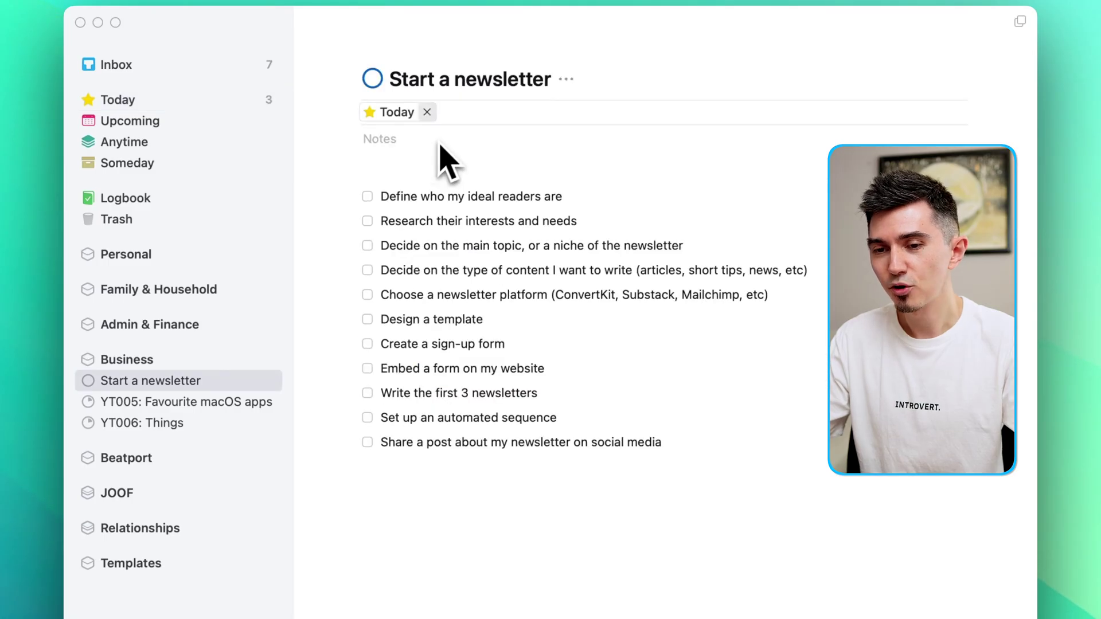
left_click(433, 201)
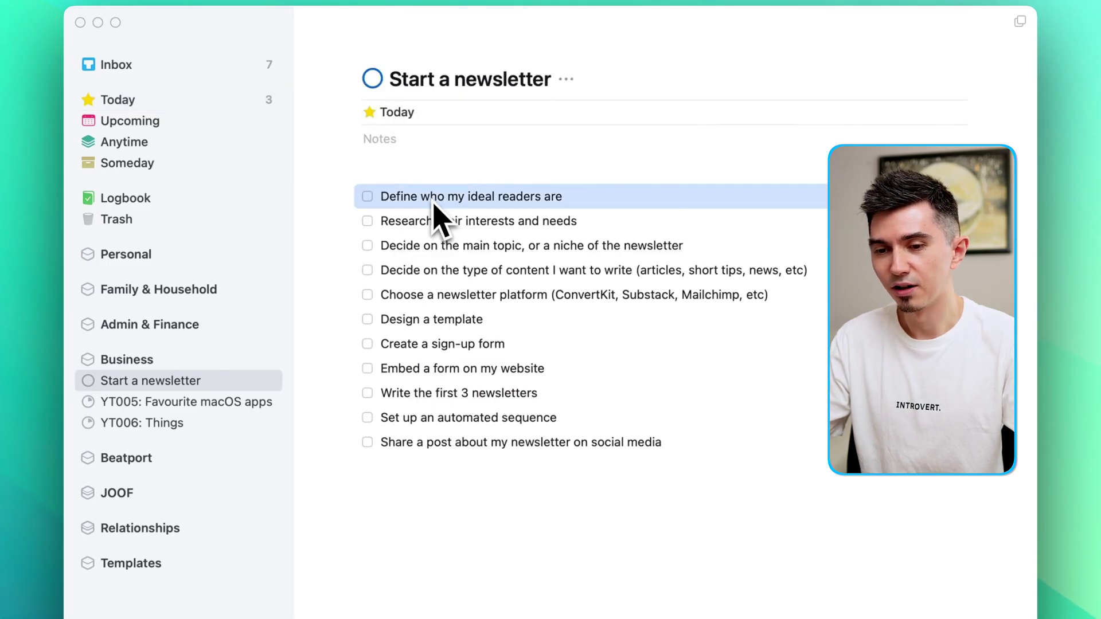
left_click(457, 327)
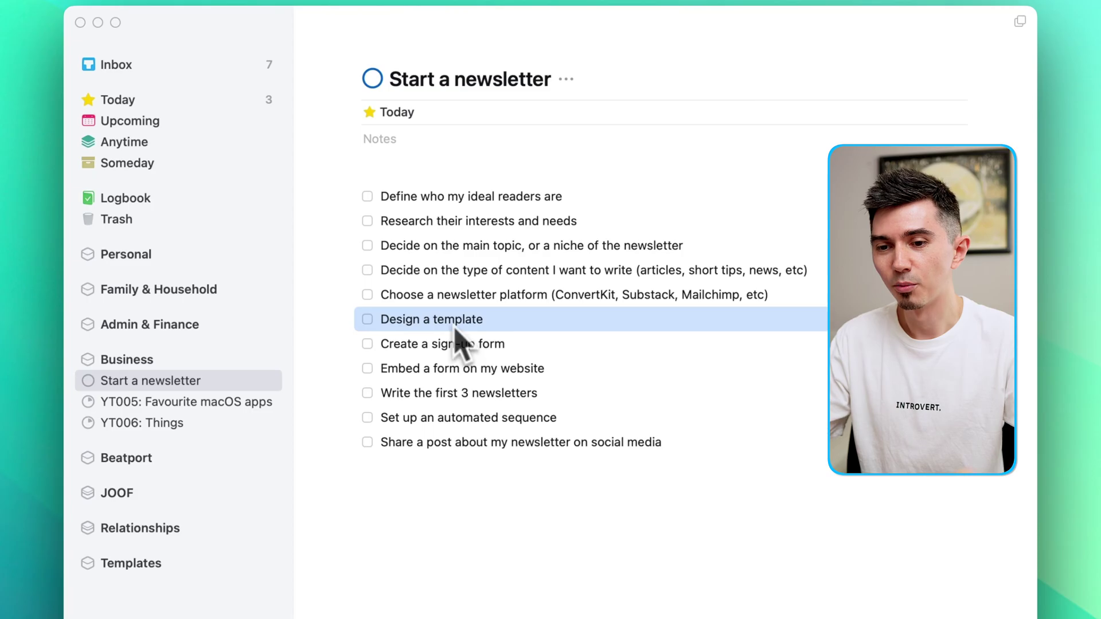
left_click_drag(390, 83, 560, 78)
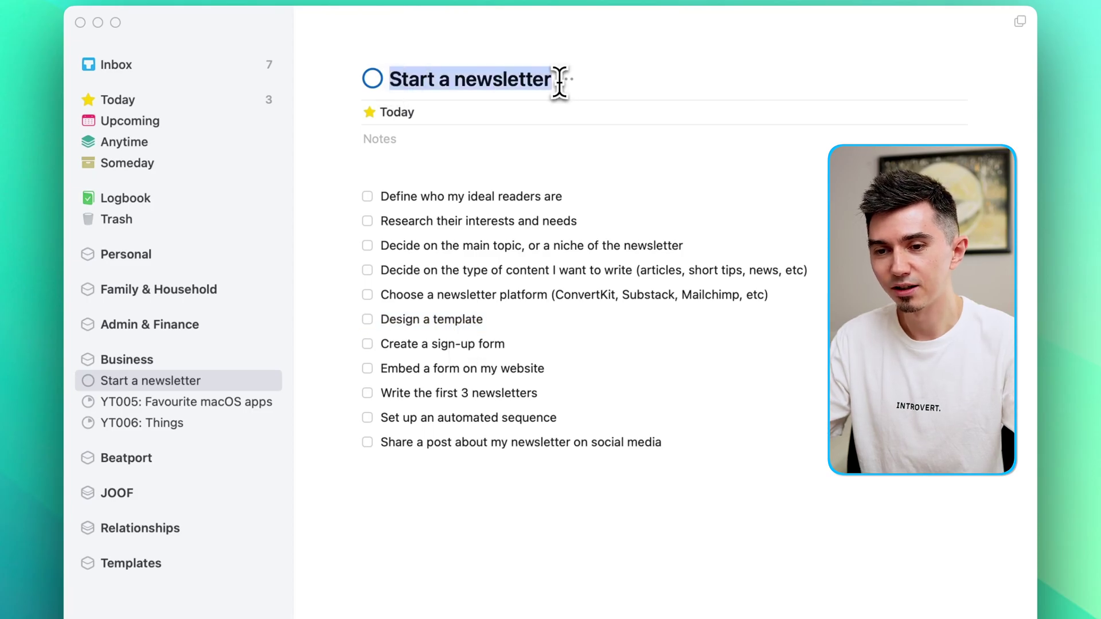
left_click(553, 81)
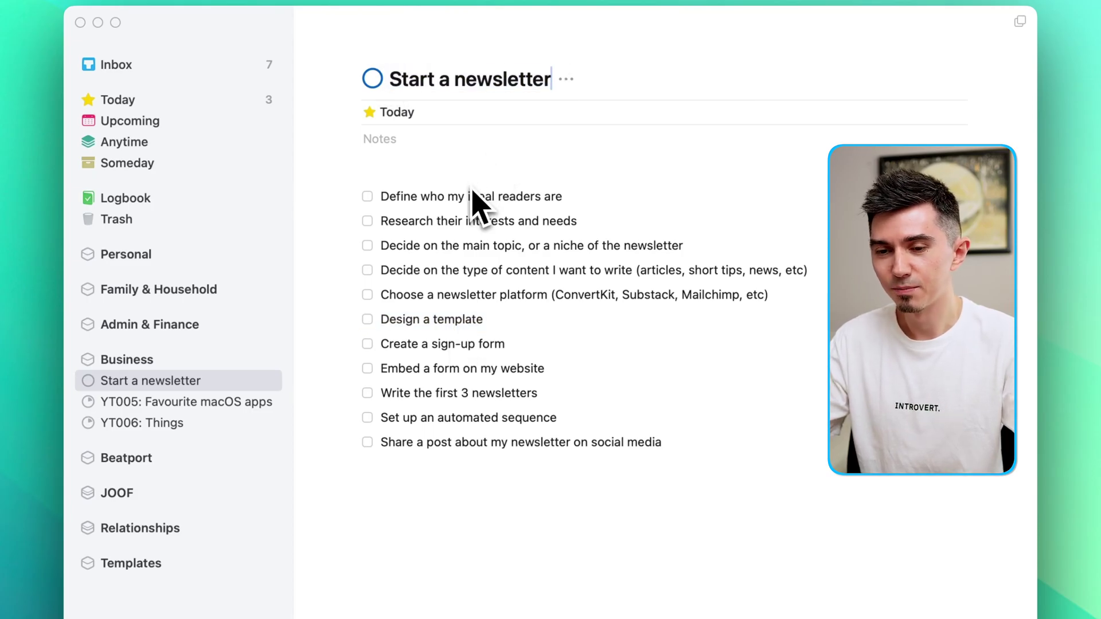
Step: Complete the five to-dos from 'Define who my ideal readers are' downward, leaving six open
left_click(442, 200)
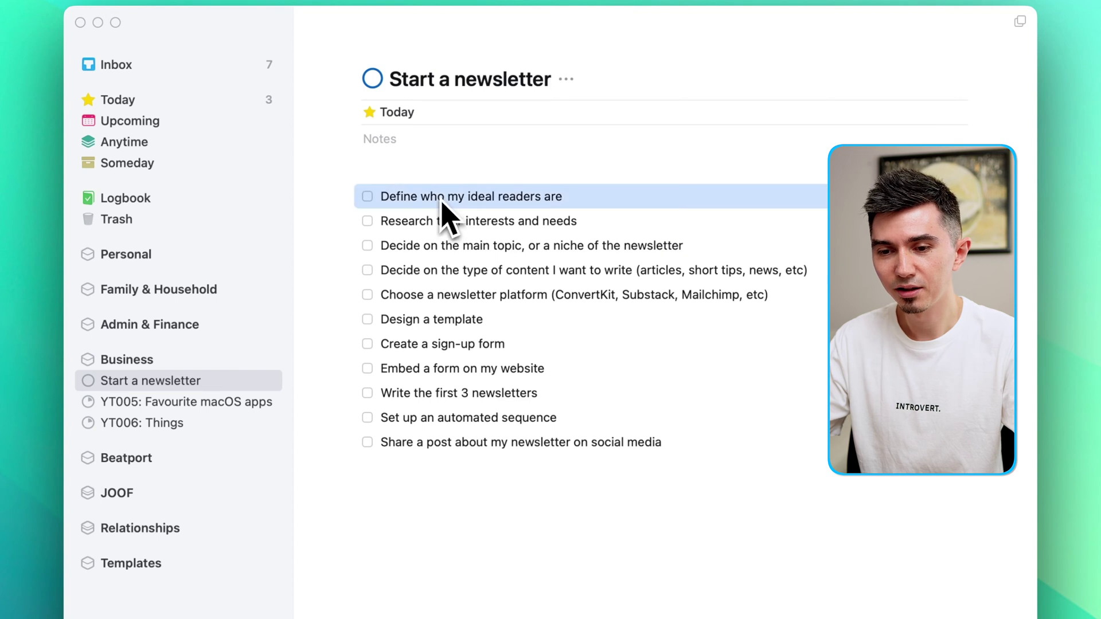
left_click(447, 298, "shift")
key("super+period")
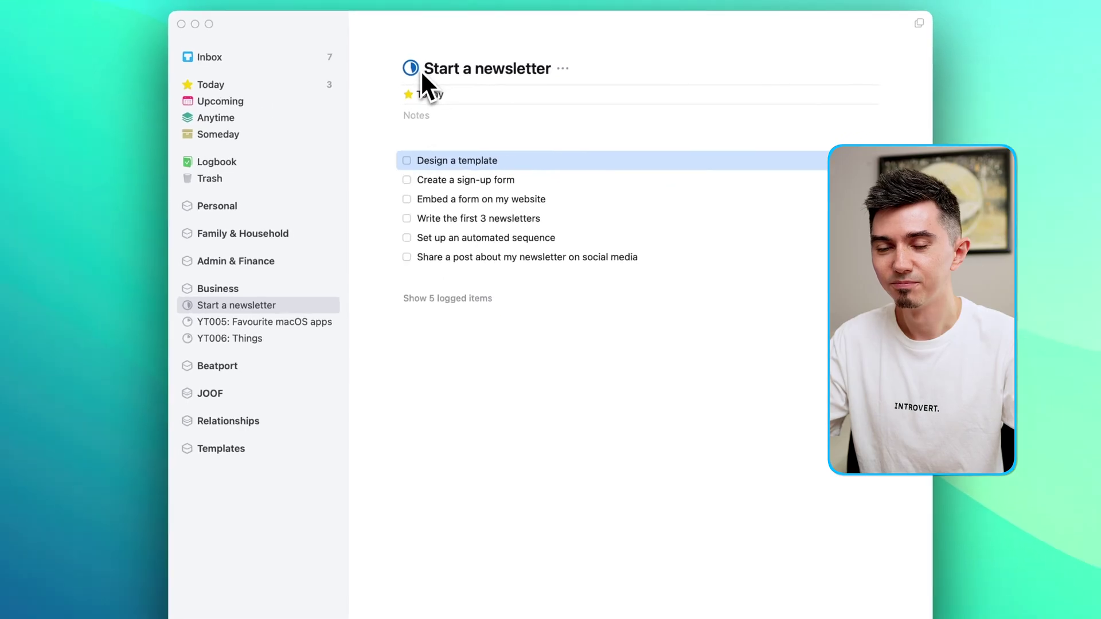
left_click(487, 479)
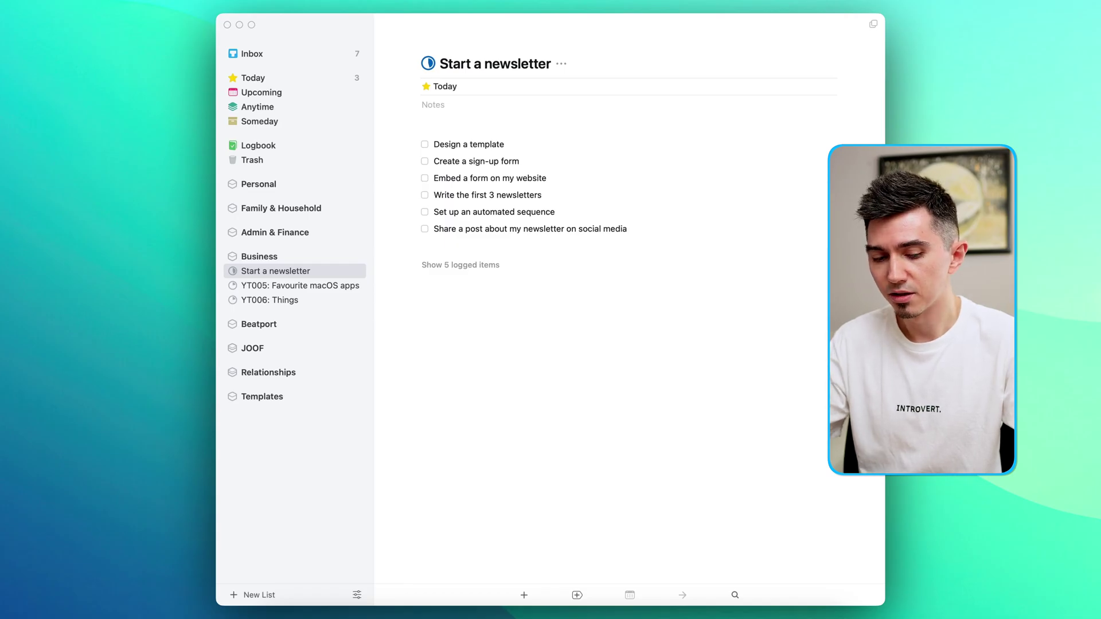
Step: Bring up Quick Entry with Ctrl+Space, move it lower, and switch to Mail's ANNA email
key("ctrl+space")
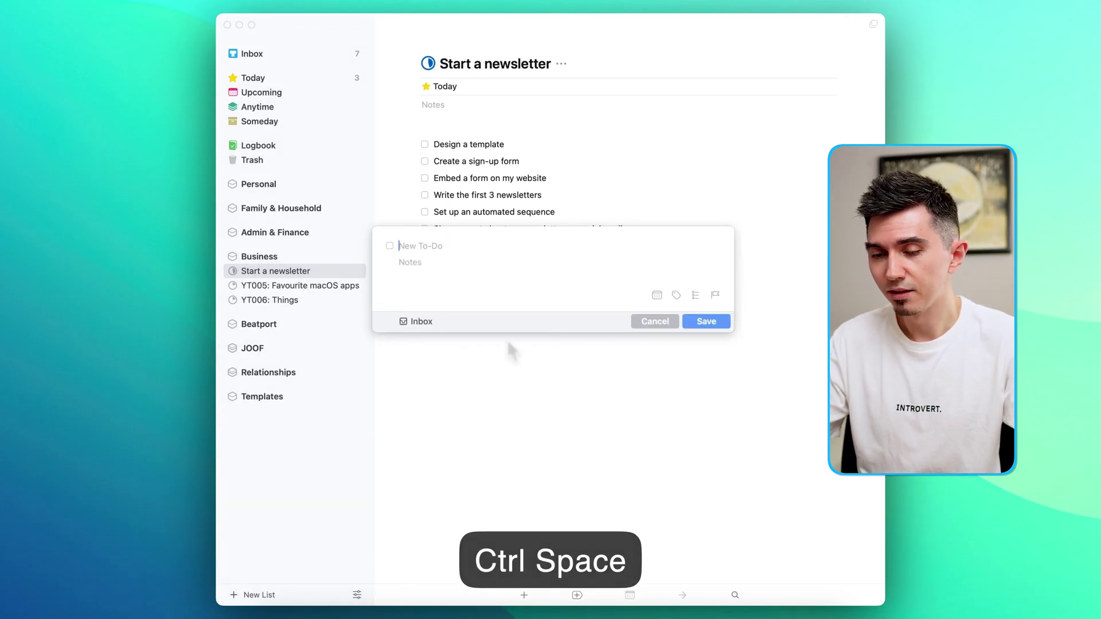
left_click_drag(565, 244, 577, 284)
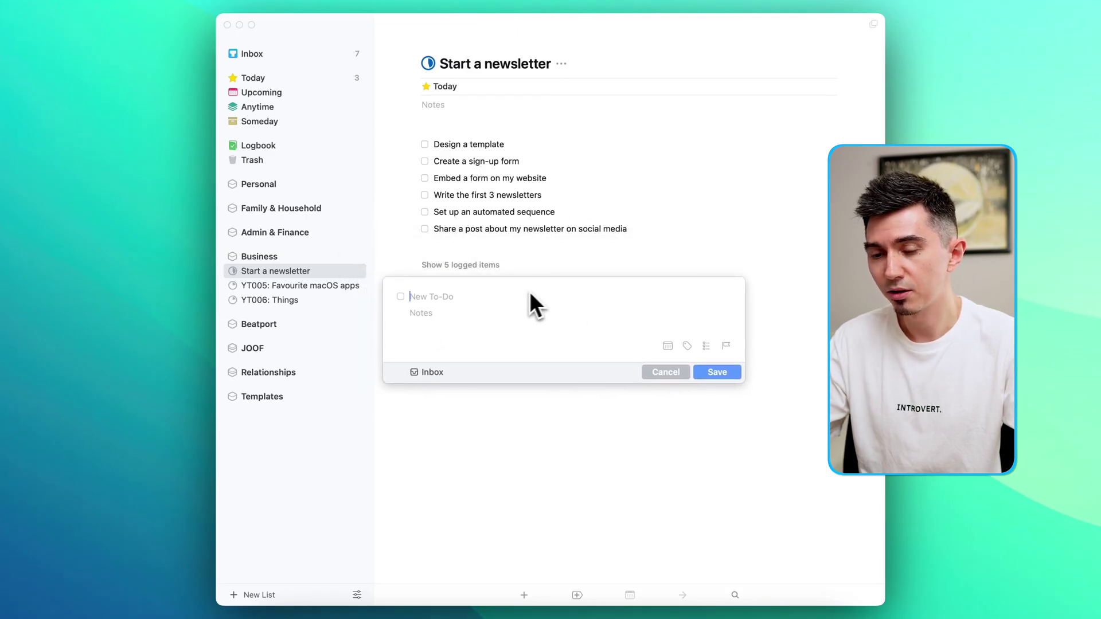
key("super+Tab")
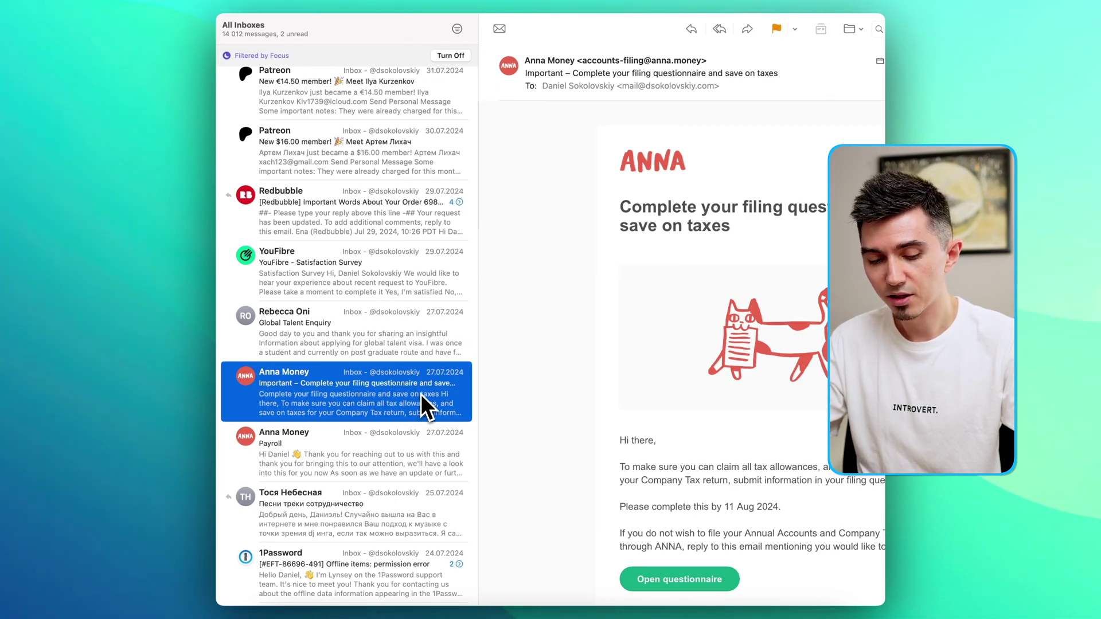
Step: Create a Today to-do autofilled from the ANNA email, save it, and return to Things
key("alt+ctrl+space")
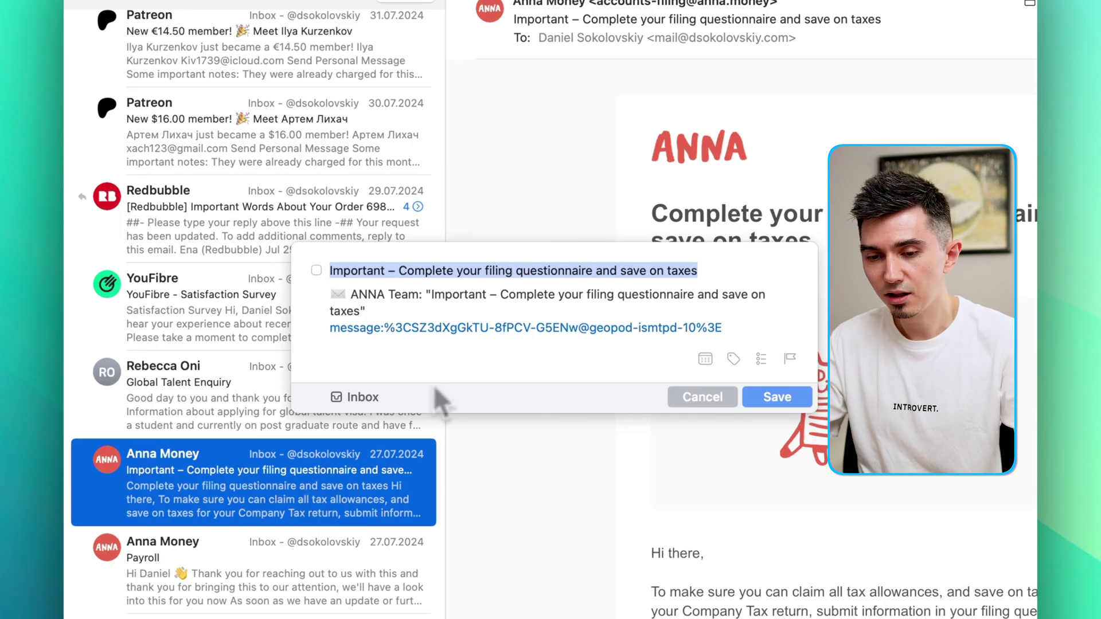
key("super+t")
key("Return")
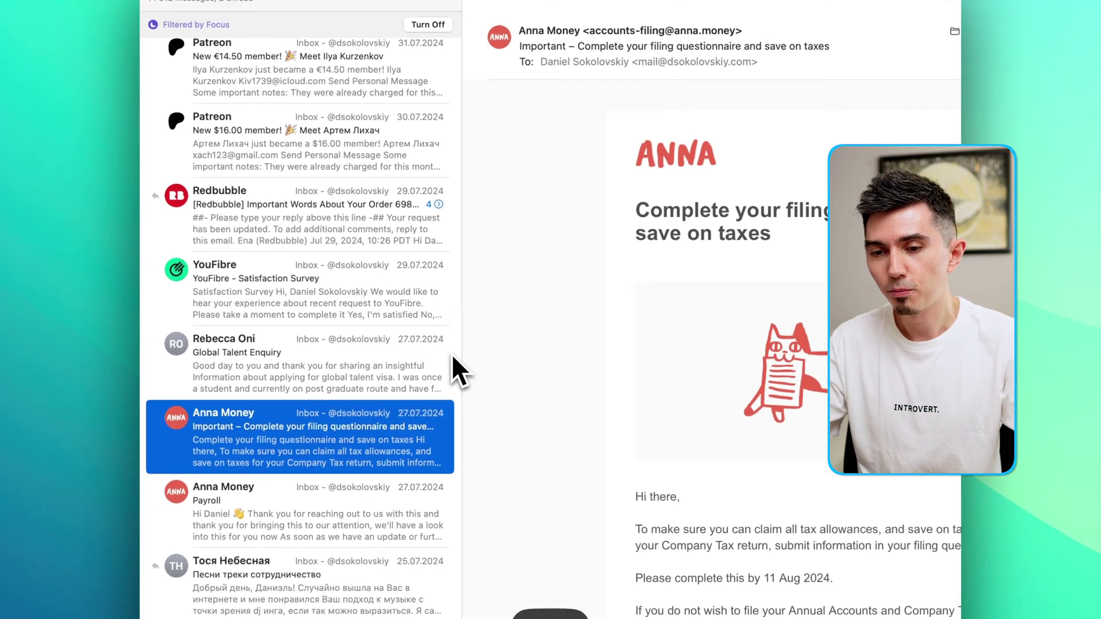
key("super+Tab")
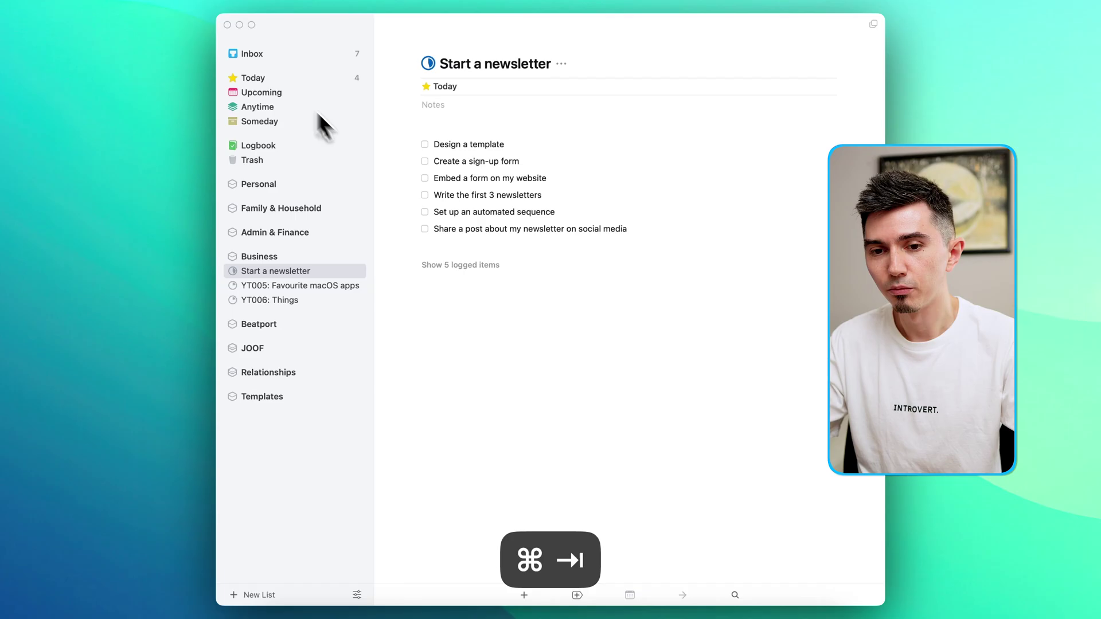
Step: In Today, follow the 'Complete your filing questionnaire' task's message link to Mail and return
left_click(270, 82)
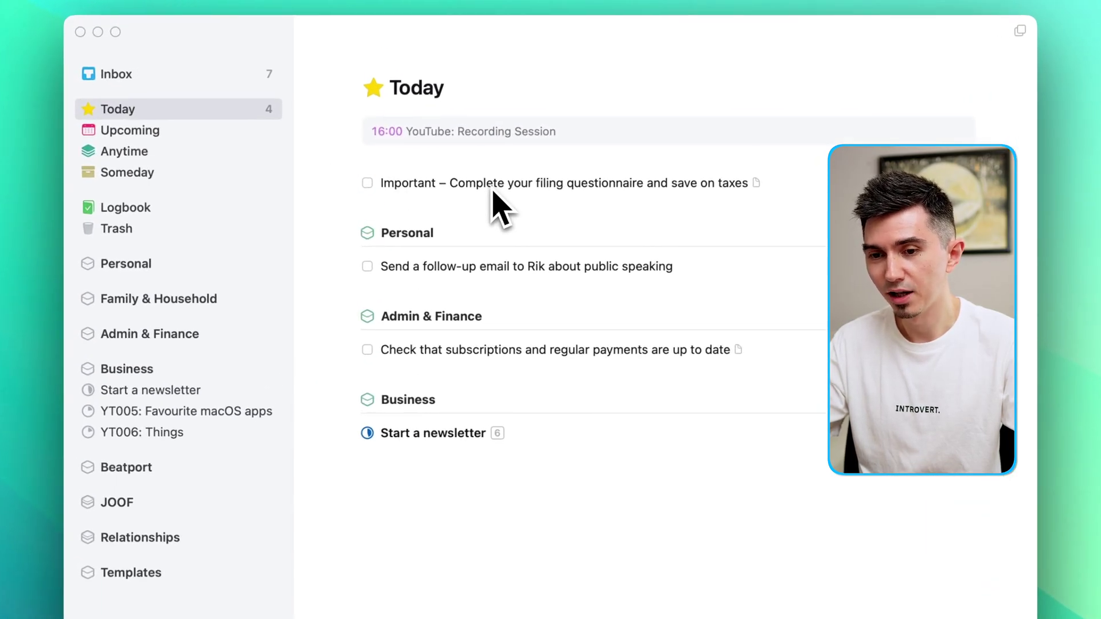
double_click(493, 183)
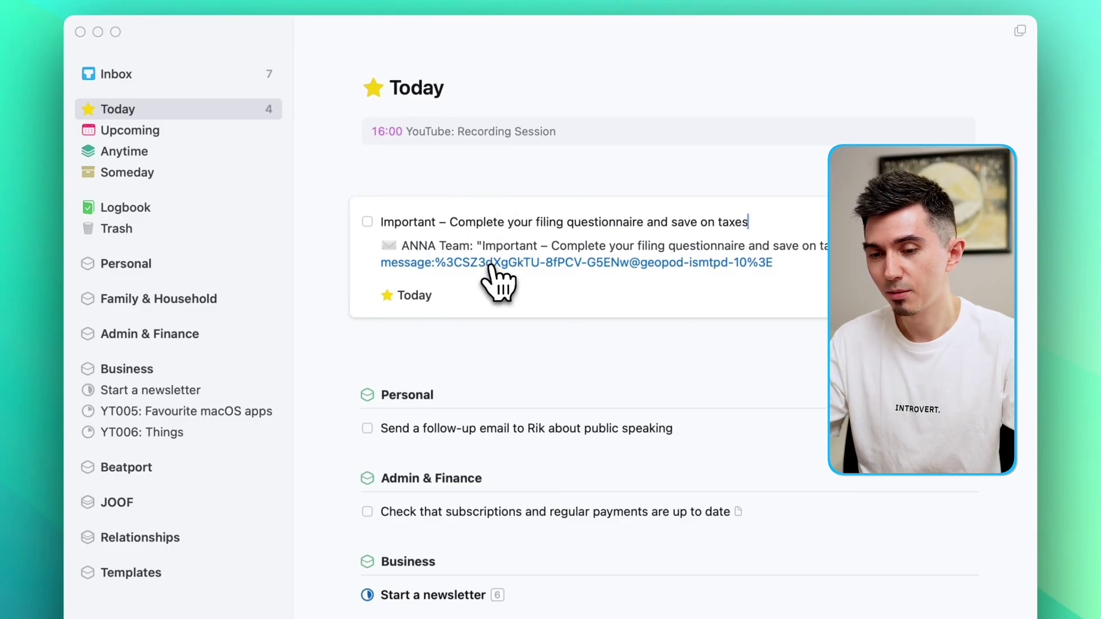
left_click(489, 264)
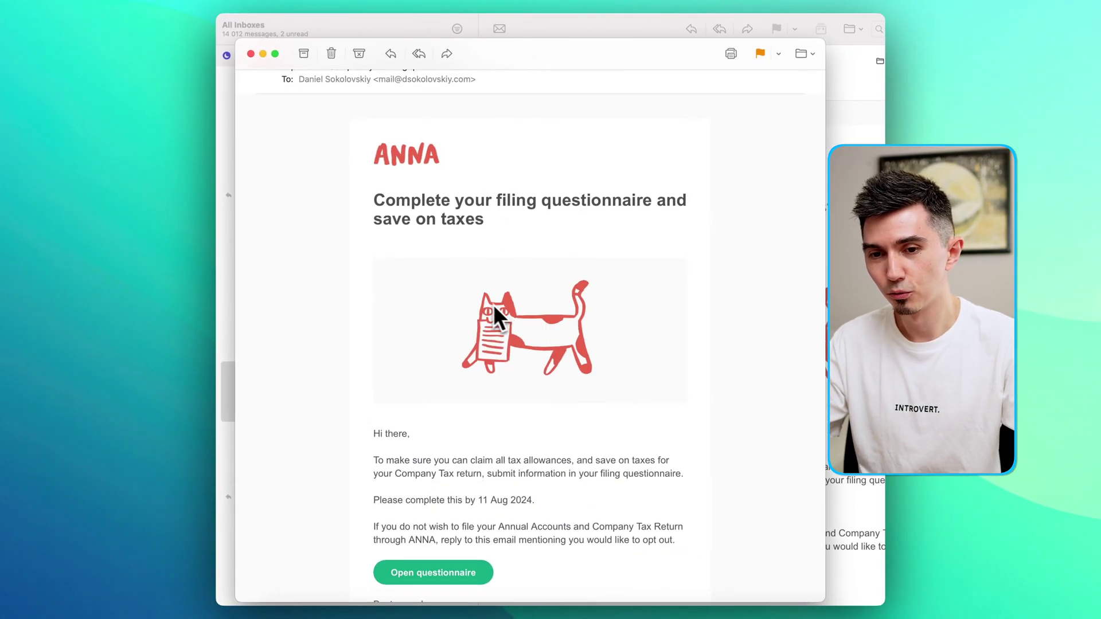
key("super+Tab")
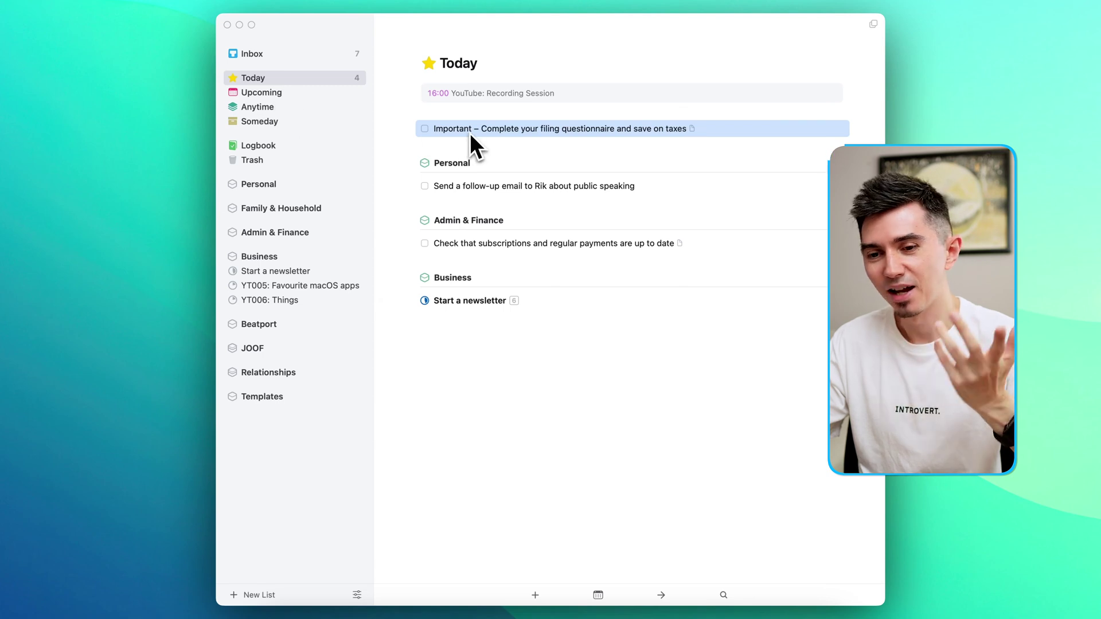
Step: Change the filing questionnaire task's schedule from Today to Someday and confirm it in Someday
key("Escape")
double_click(494, 131)
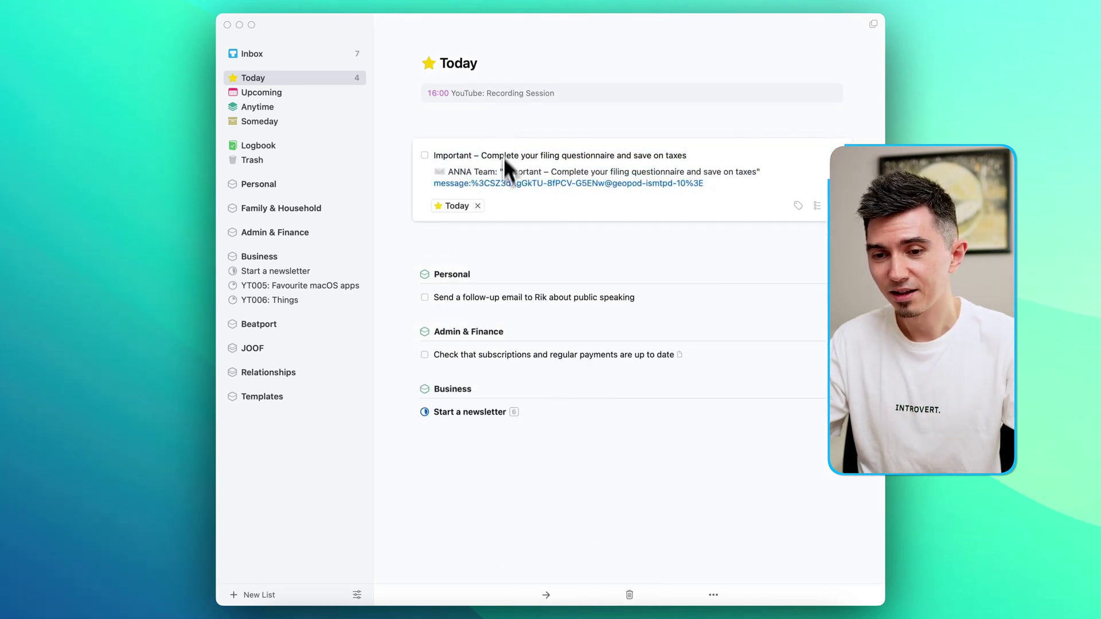
left_click(457, 210)
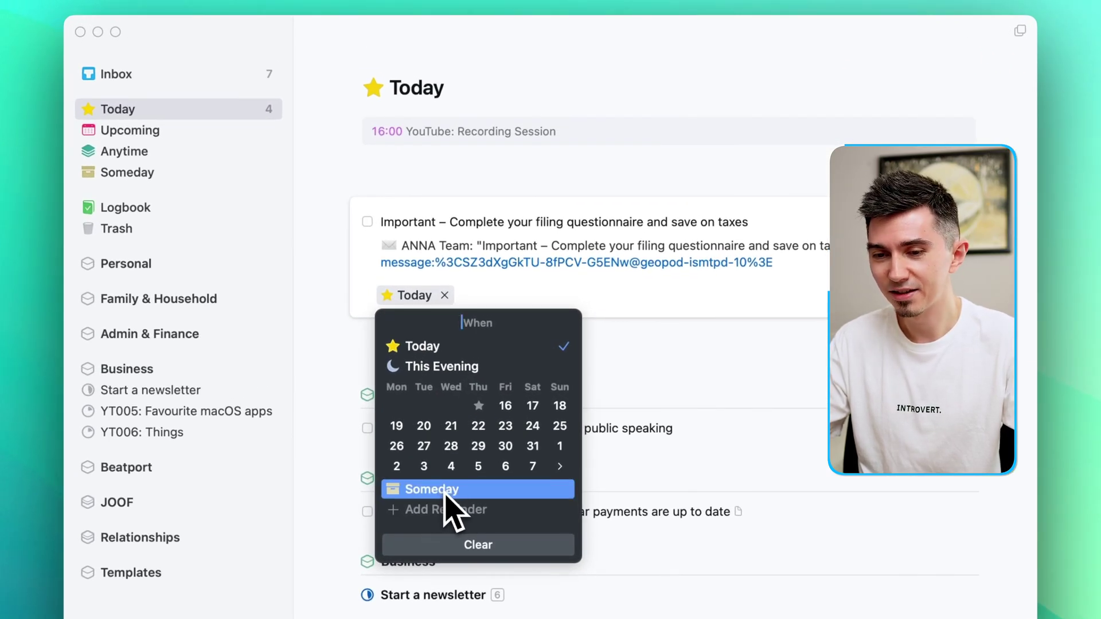
left_click(448, 492)
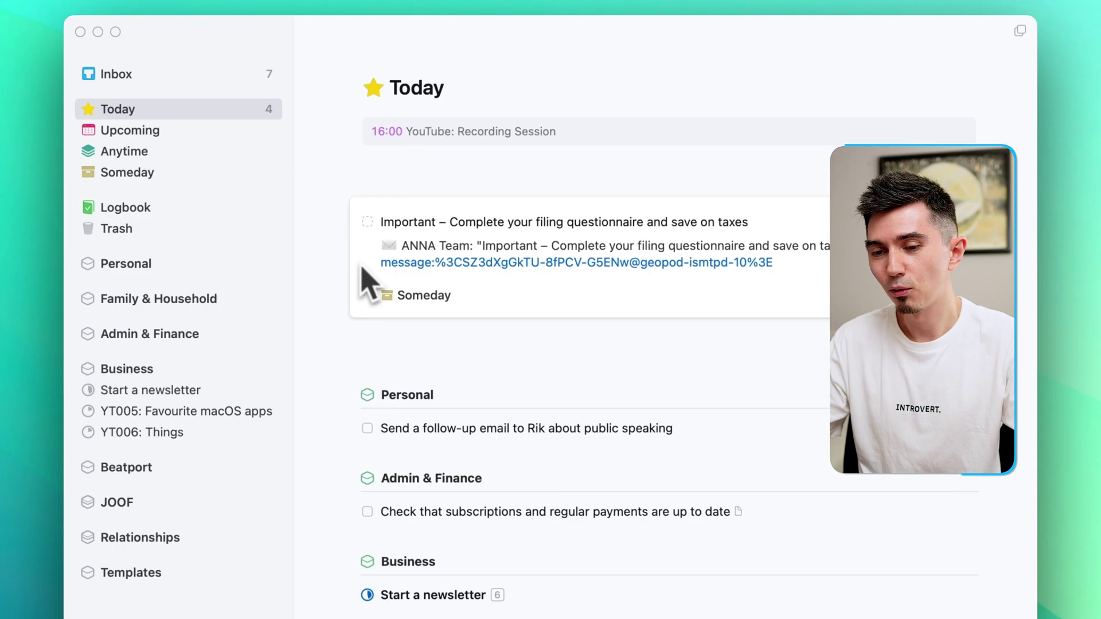
left_click(336, 264)
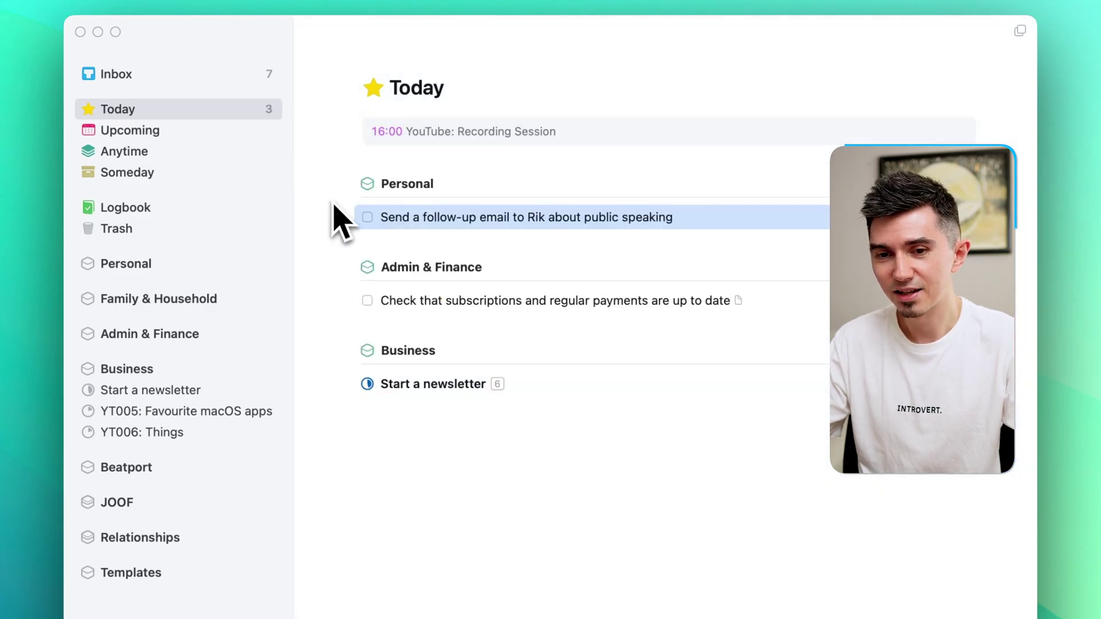
left_click(143, 183)
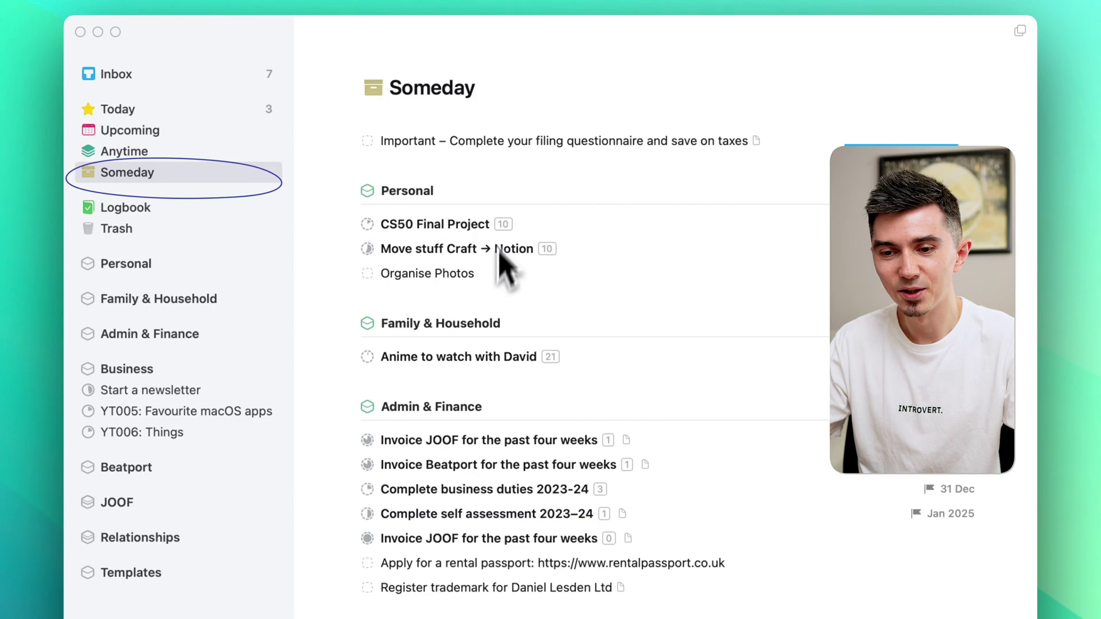